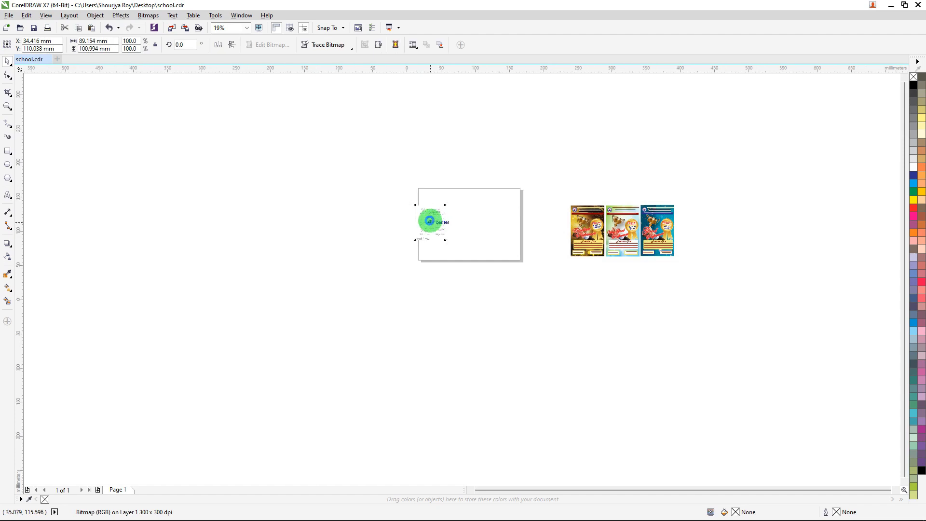
Move the scanned handwritten note sideways so it sits fully inside the page, and view the three finished certificate designs
scroll(427, 219, up, 5)
drag(428, 212, 486, 214)
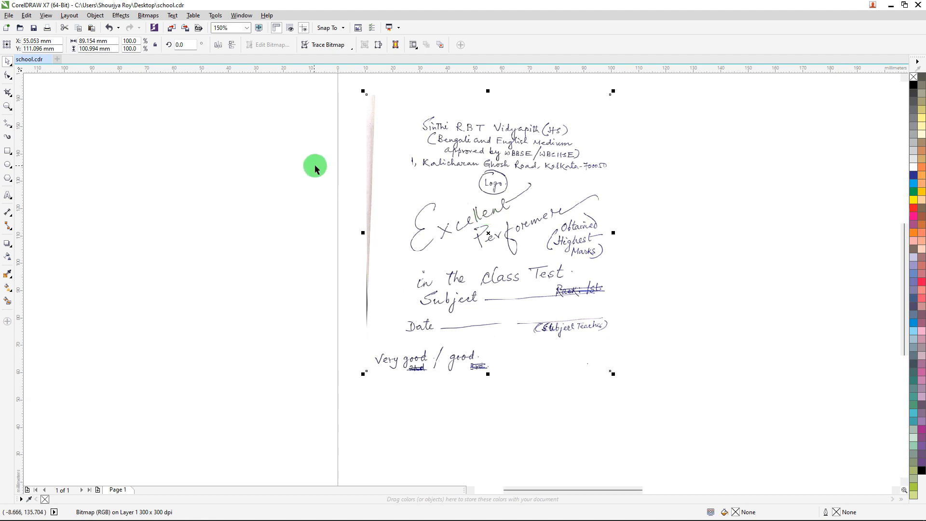
scroll(372, 173, down, 4)
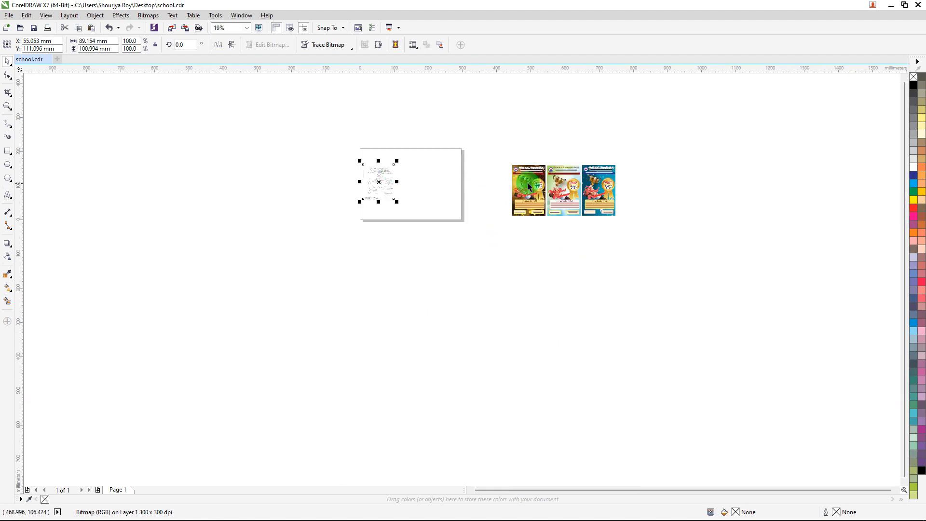
scroll(531, 183, up, 2)
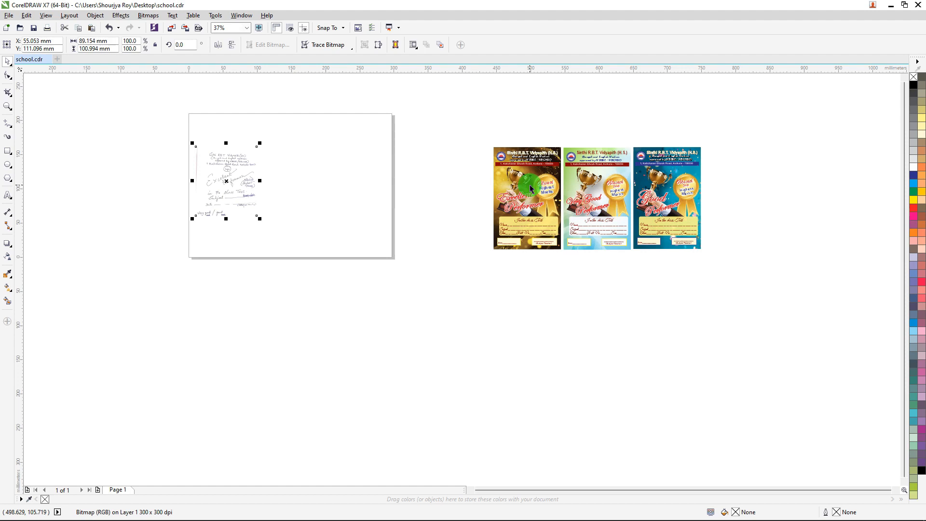
scroll(526, 159, up, 2)
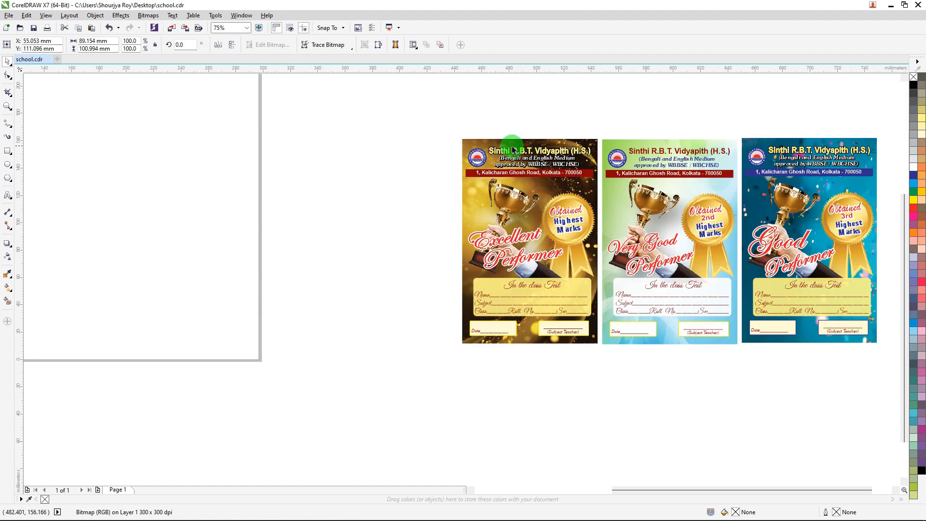
scroll(462, 202, down, 2)
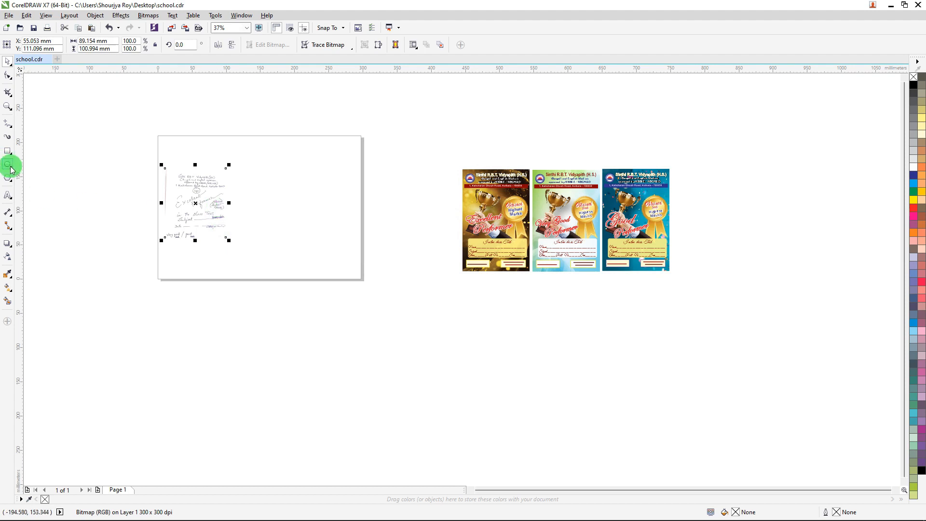
Draw a rectangle about 82.55 × 101.6 mm on the page beside the handwritten note and fill it with cyan
click(8, 151)
scroll(252, 182, up, 4)
mouse_move(296, 129)
mouse_down()
mouse_move(302, 149)
mouse_move(521, 408)
mouse_up()
click(913, 183)
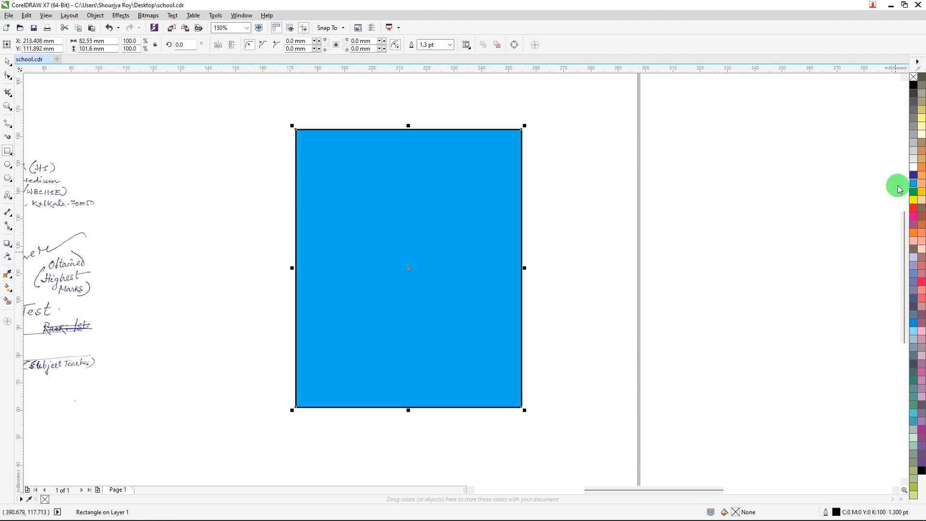
Apply a linear fountain fill to the rectangle, running from cyan at its top to yellow at its bottom edge
click(8, 287)
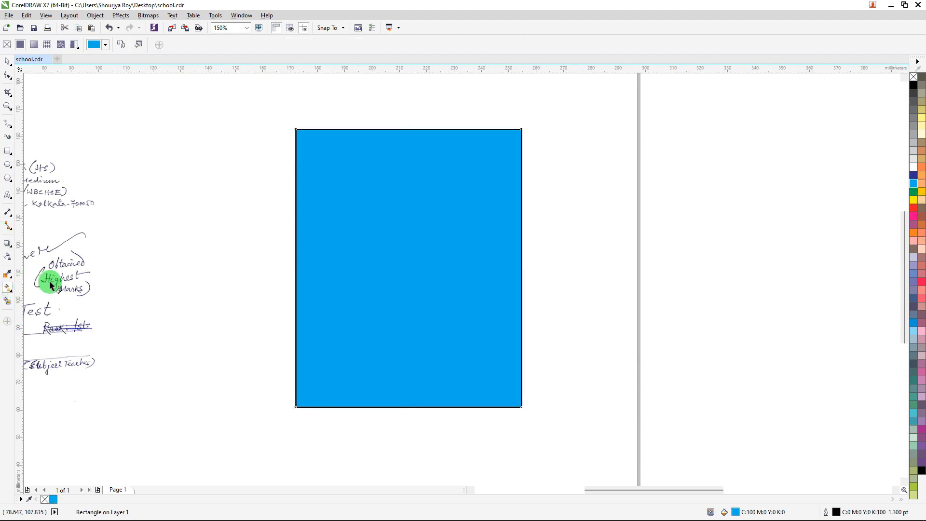
drag(407, 191, 421, 399)
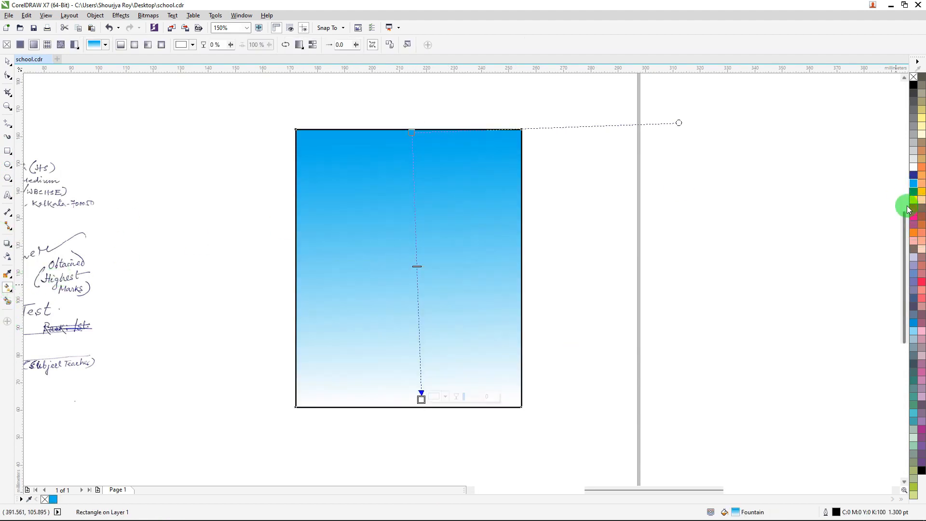
click(916, 201)
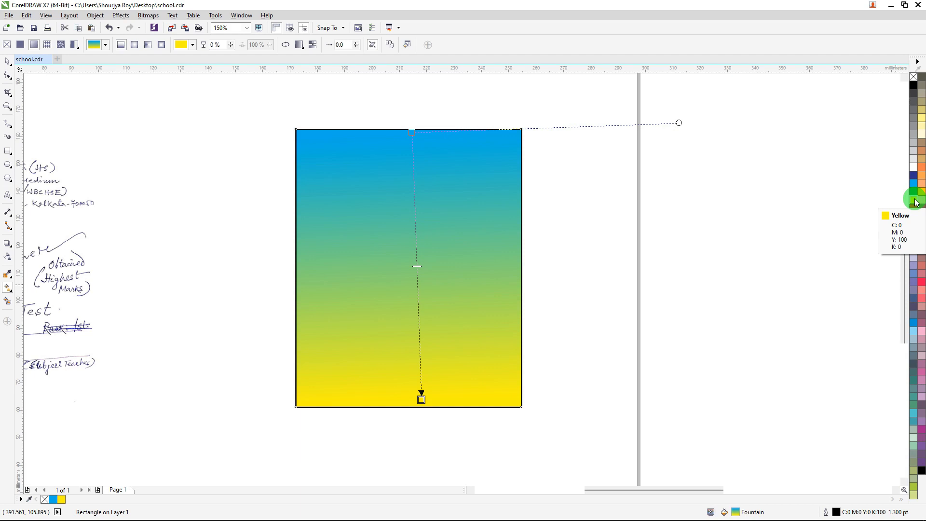
Delete the cyan-to-yellow gradient rectangle from the page
scroll(434, 190, down, 2)
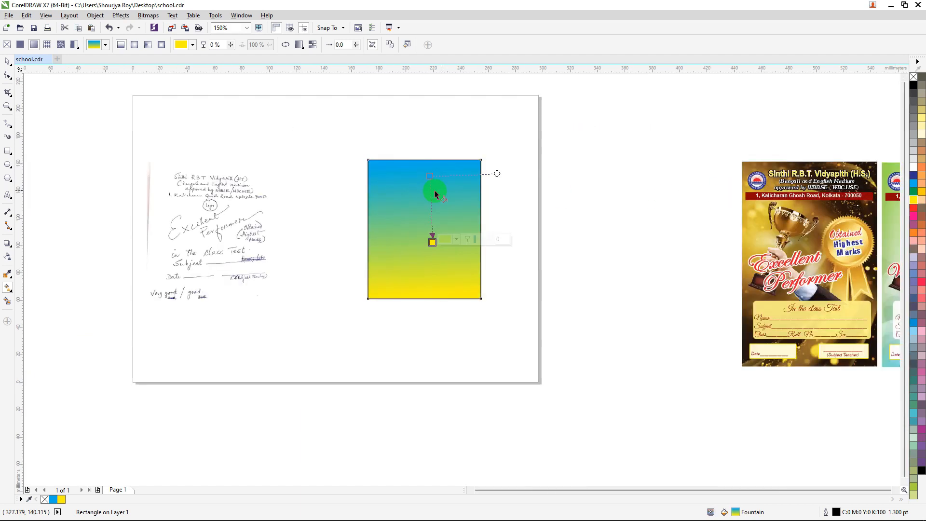
click(8, 62)
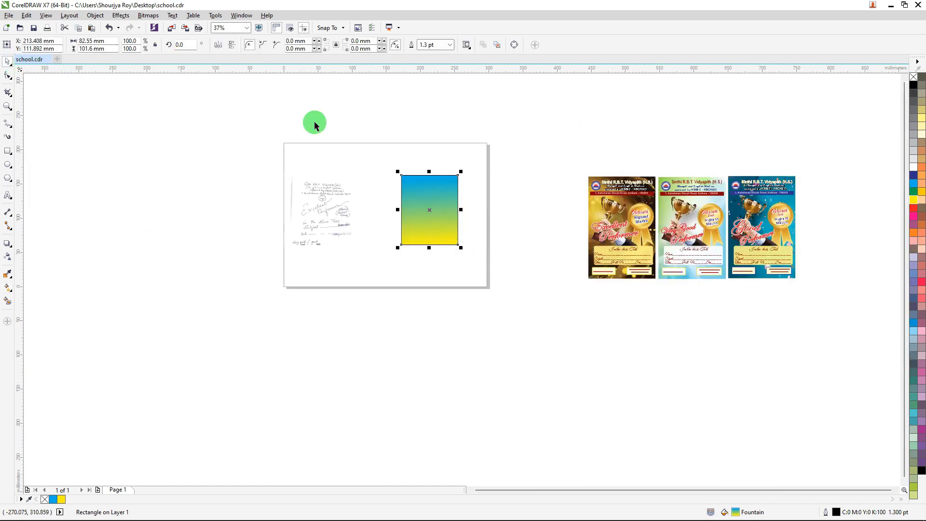
scroll(583, 202, up, 1)
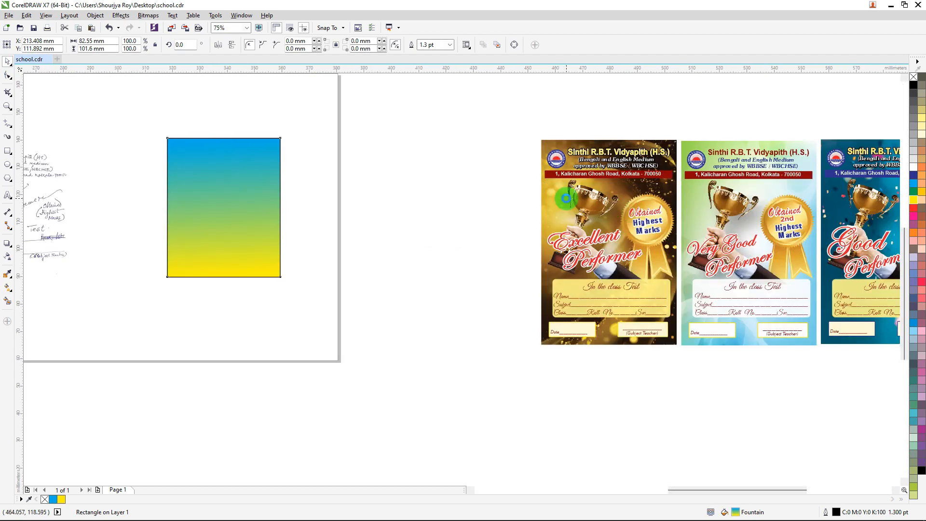
scroll(520, 184, up, 1)
click(524, 185)
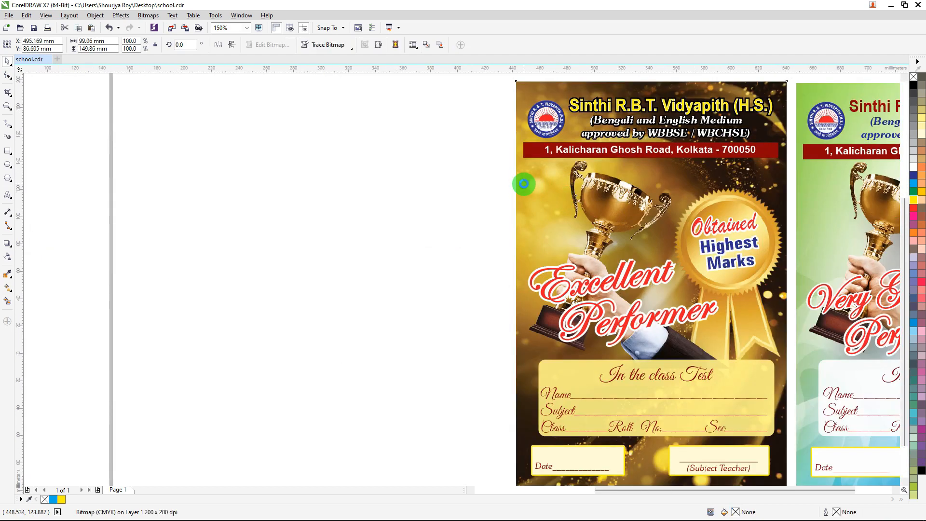
scroll(522, 181, down, 1)
drag(490, 107, 678, 368)
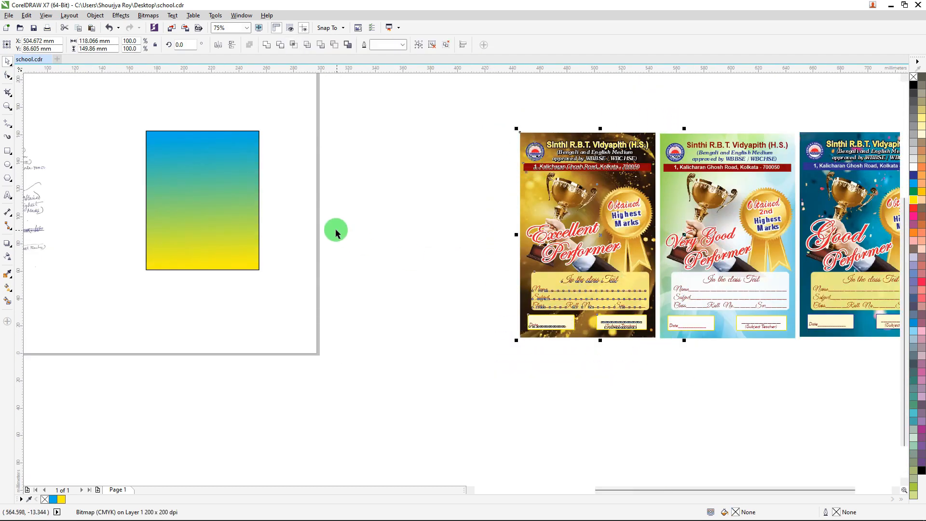
click(246, 194)
key(Delete)
Try to move the gold Excellent Performer certificate with all its objects onto the page, and undo the move
scroll(475, 161, down, 2)
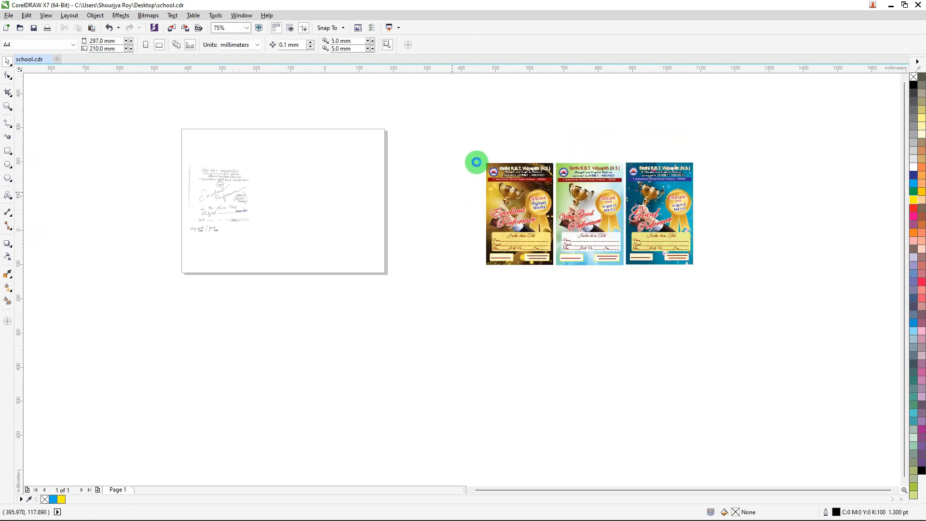
drag(452, 132, 510, 251)
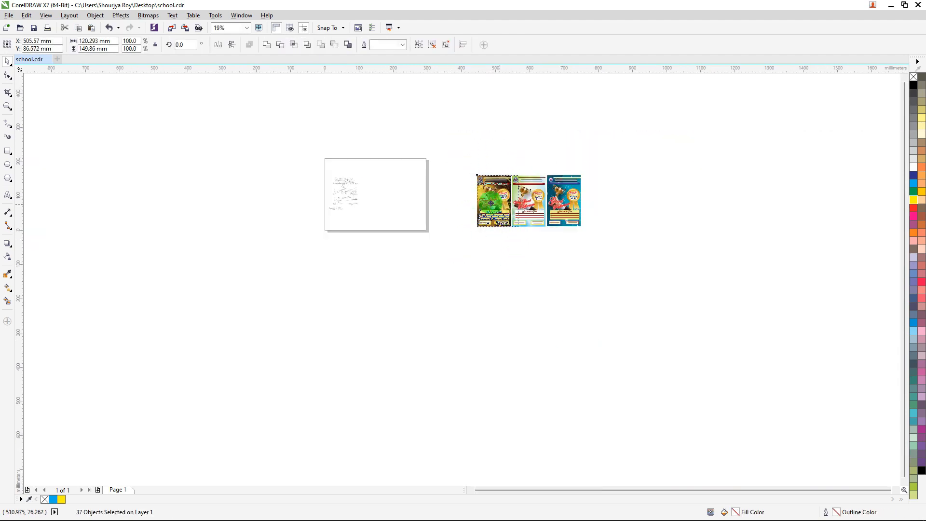
drag(493, 202, 391, 184)
scroll(393, 182, up, 2)
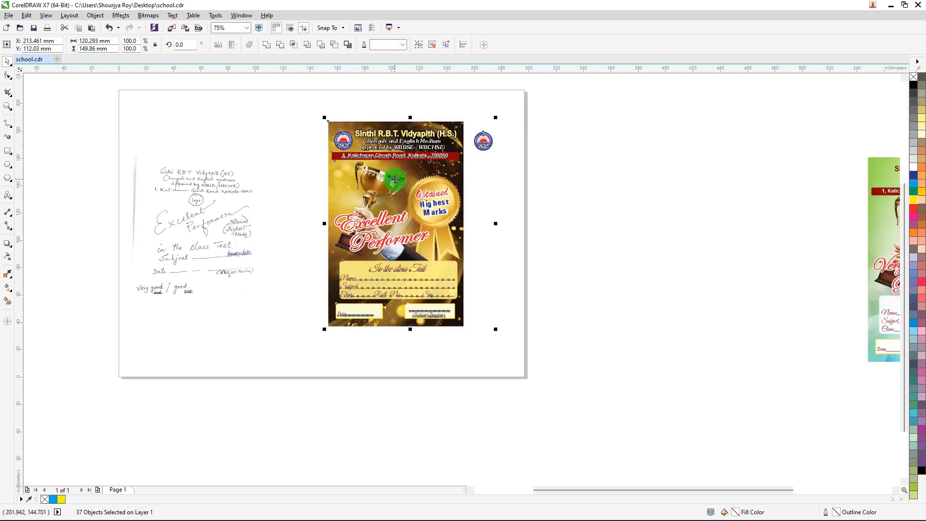
key(ctrl+z)
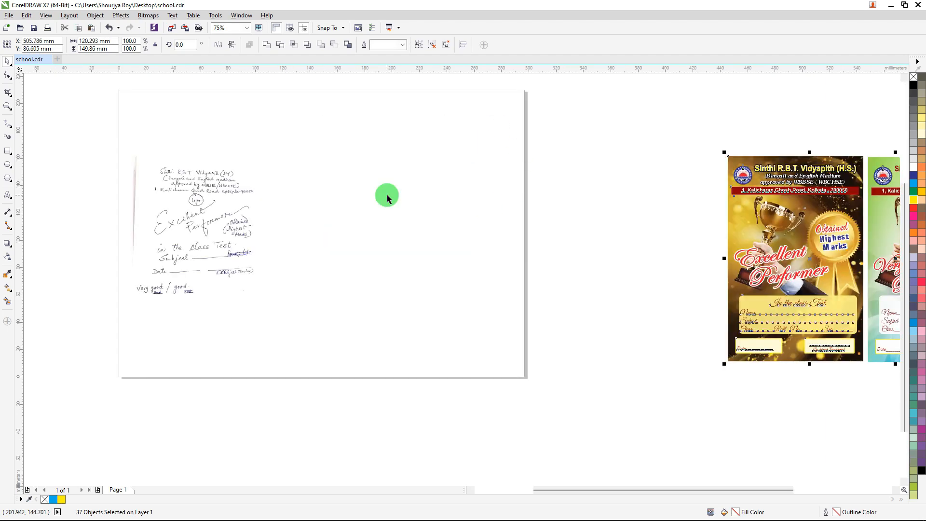
Examine the headings, badges and trophy artwork of the Excellent, Very Good and Good Performer certificates
scroll(533, 167, down, 1)
click(534, 149)
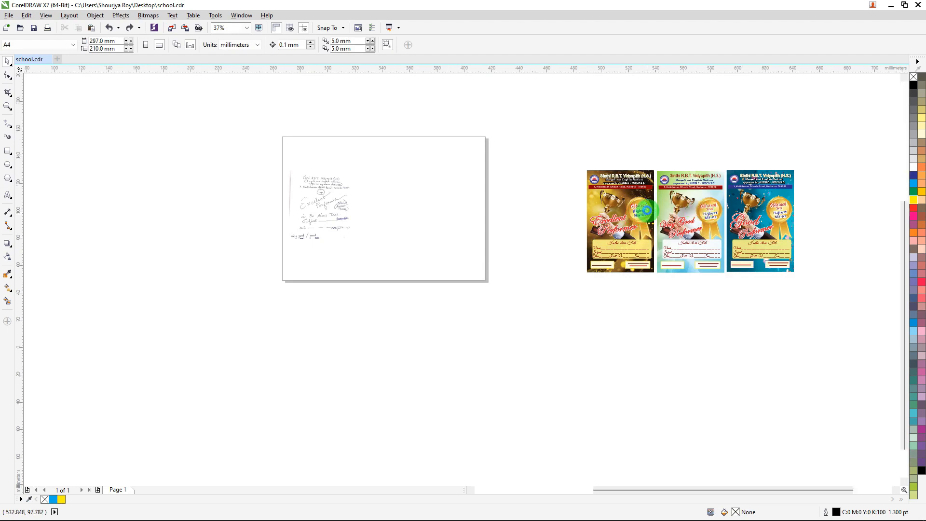
scroll(641, 215, up, 2)
scroll(639, 219, up, 1)
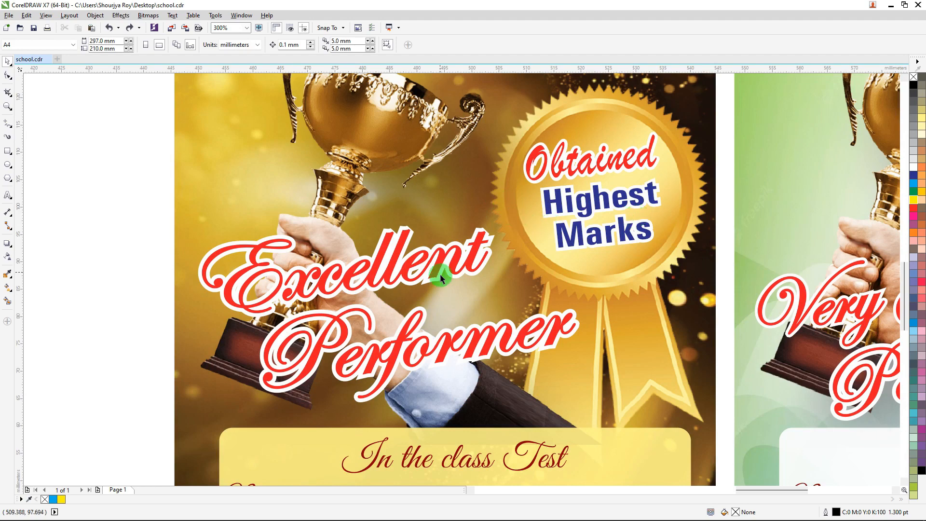
scroll(393, 236, down, 2)
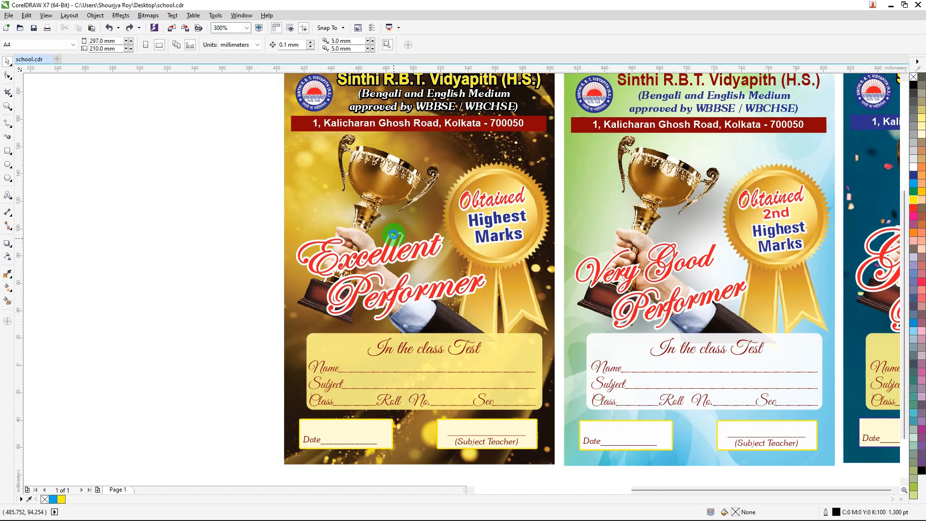
scroll(393, 235, down, 2)
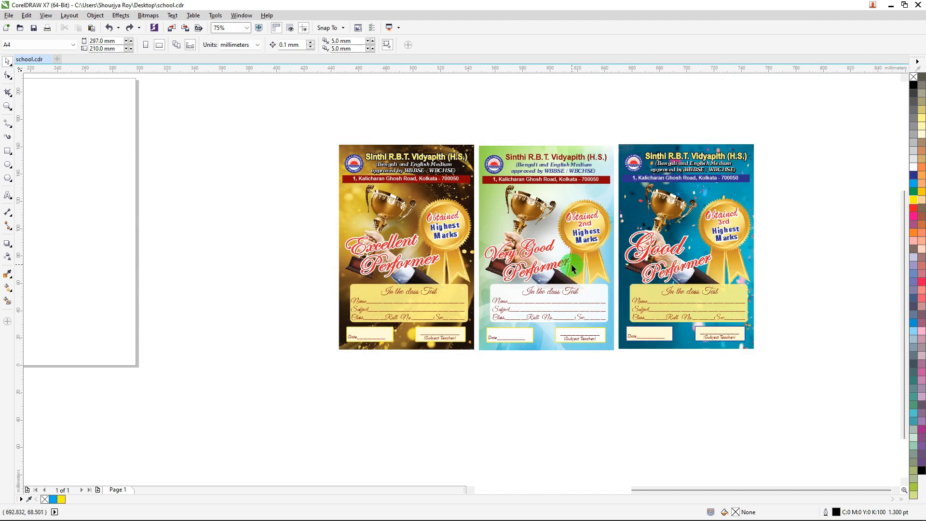
scroll(572, 268, up, 1)
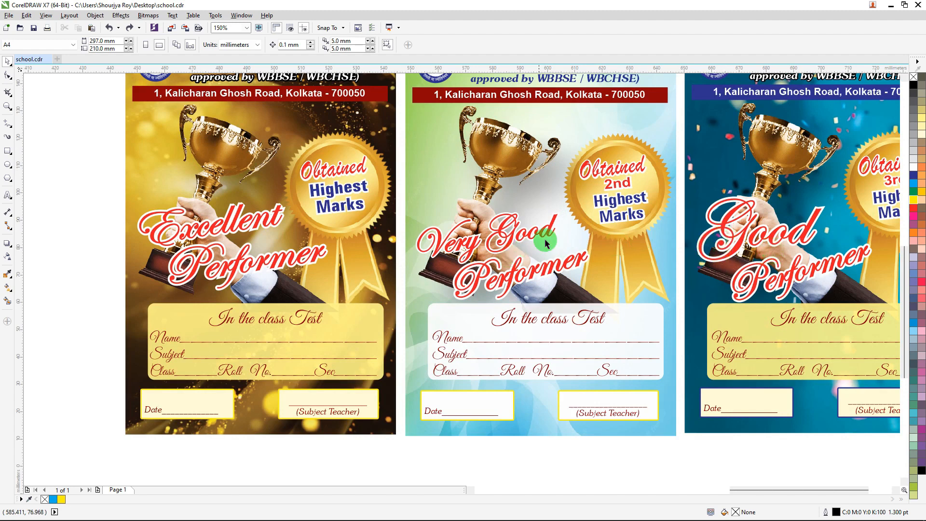
Select only the gold Excellent Performer certificate's objects and move them onto the page beside the handwritten note
scroll(542, 234, down, 3)
drag(473, 183, 555, 301)
drag(516, 234, 326, 215)
scroll(327, 212, up, 2)
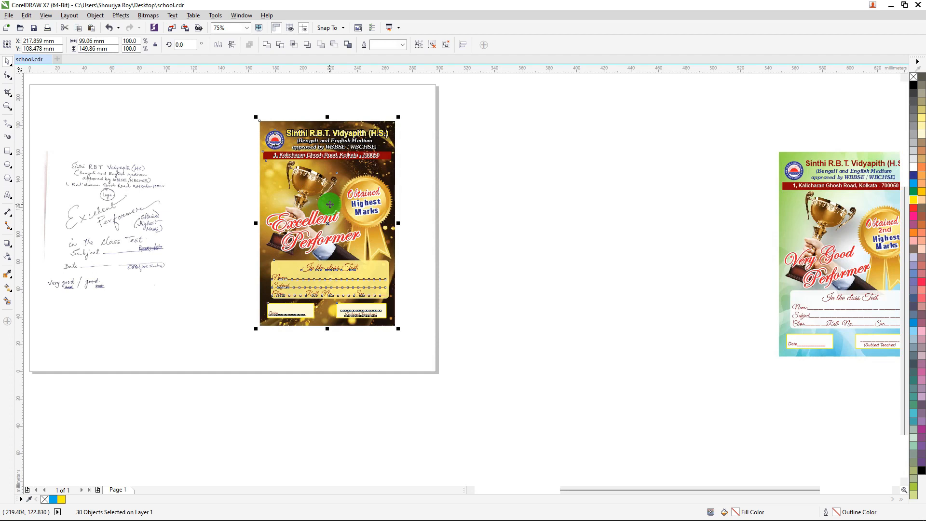
click(449, 159)
drag(466, 102, 219, 343)
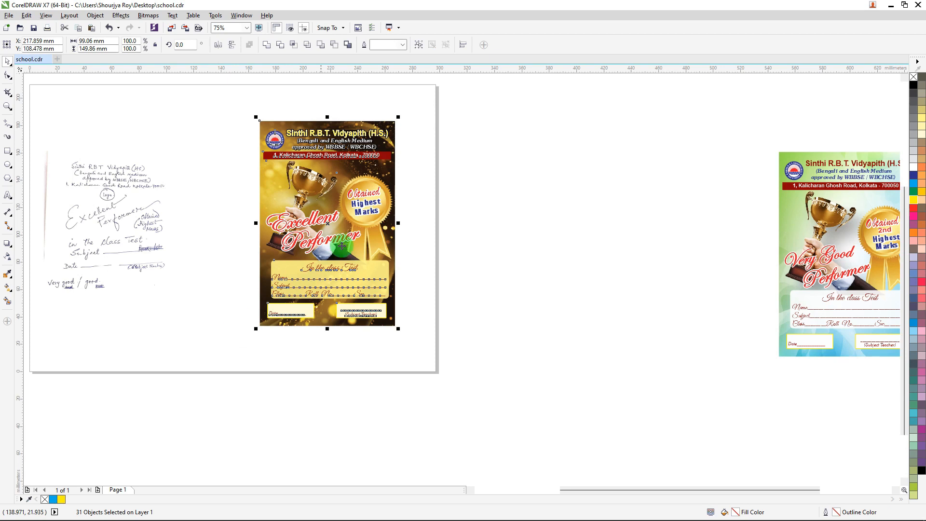
click(432, 191)
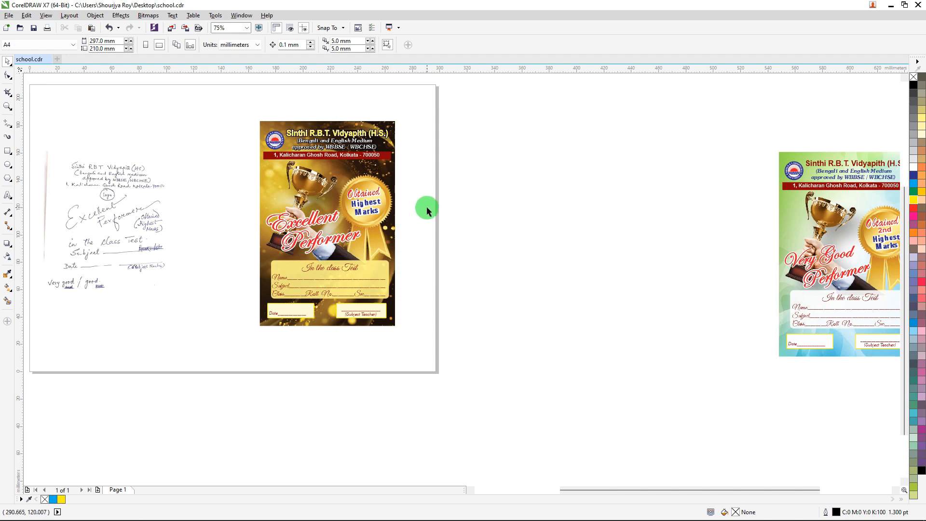
Pull the badge, gold background and trophy images off the certificate into the empty area between the page and the other certificates
drag(381, 219, 605, 188)
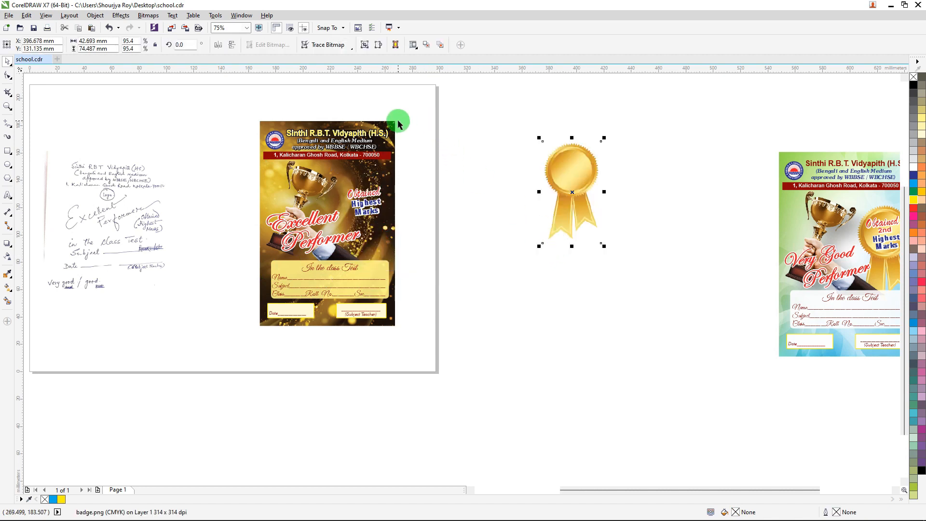
drag(393, 124, 671, 288)
click(310, 181)
drag(310, 181, 686, 167)
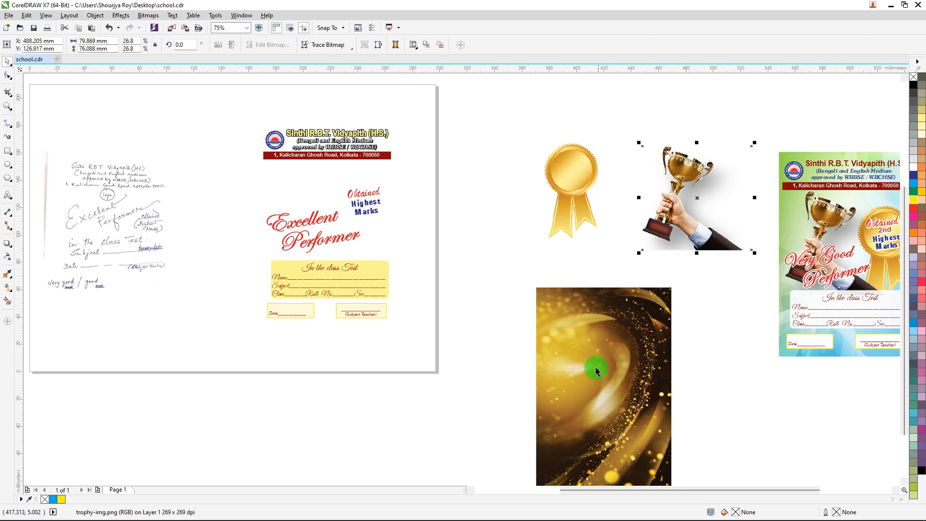
Rearrange the separated images with the gold background next to the certificate text, the trophy beyond it and the badge below the trophy
drag(595, 368, 465, 273)
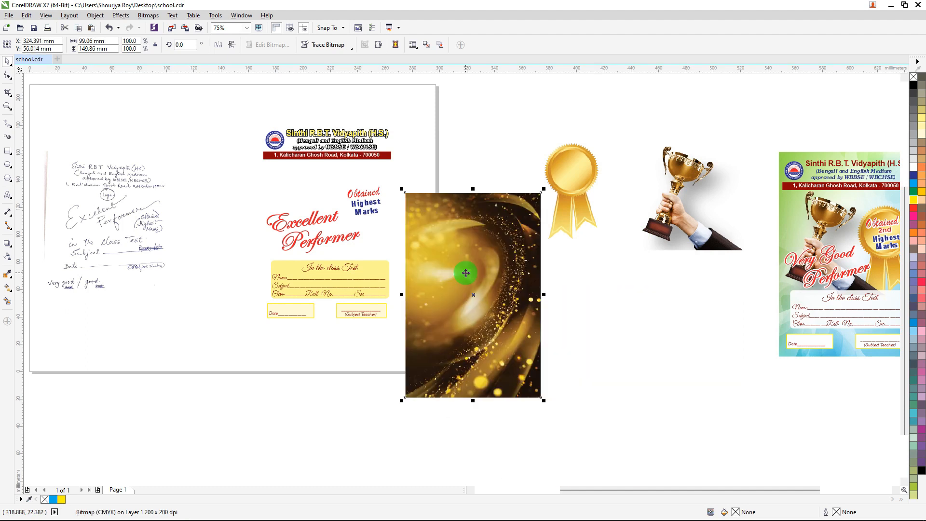
drag(593, 160, 602, 285)
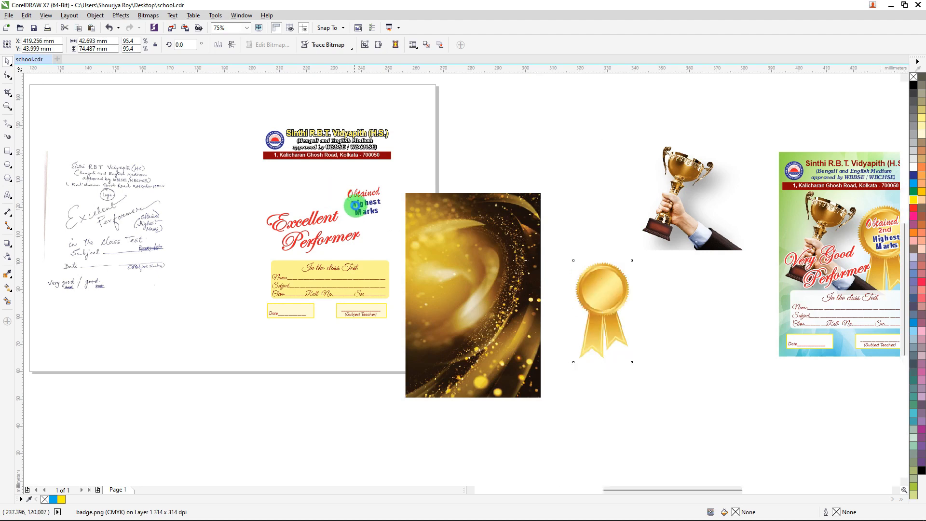
scroll(354, 202, up, 2)
scroll(379, 199, down, 2)
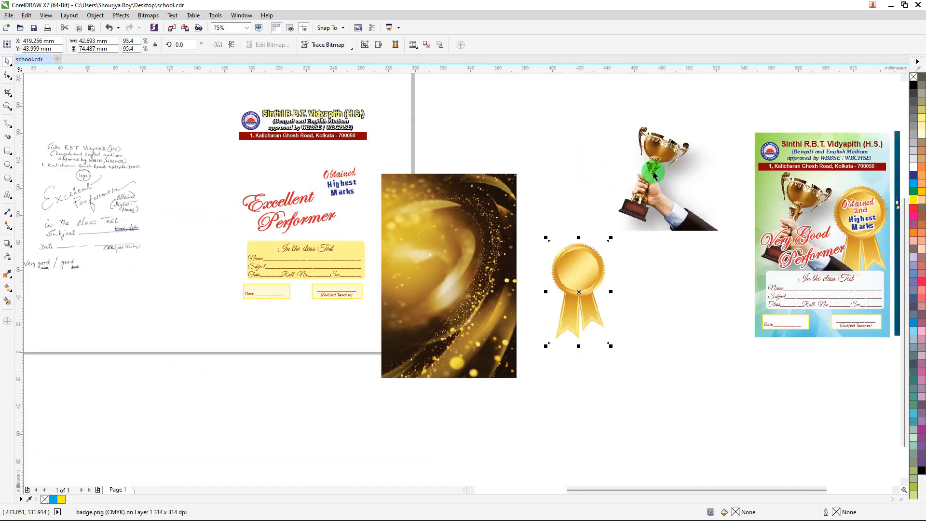
drag(653, 175, 597, 155)
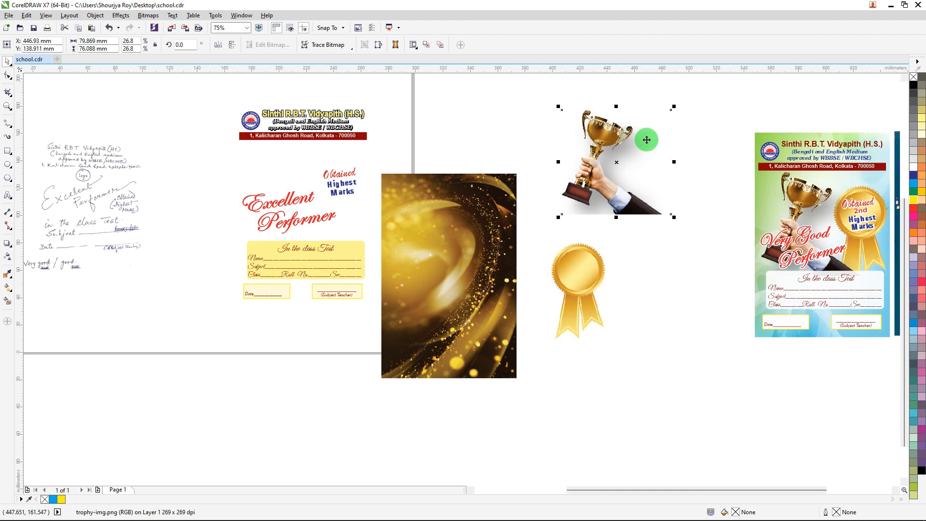
scroll(606, 144, up, 2)
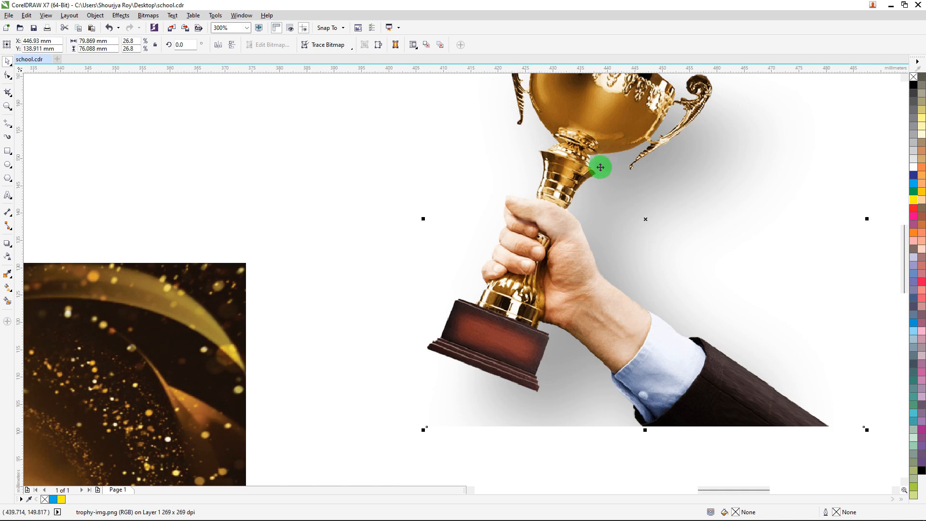
scroll(573, 174, down, 4)
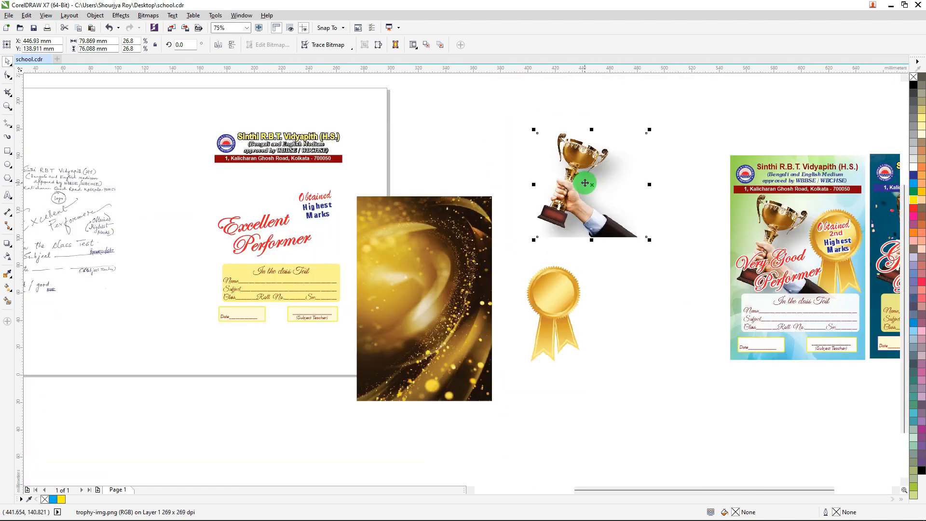
scroll(231, 136, up, 2)
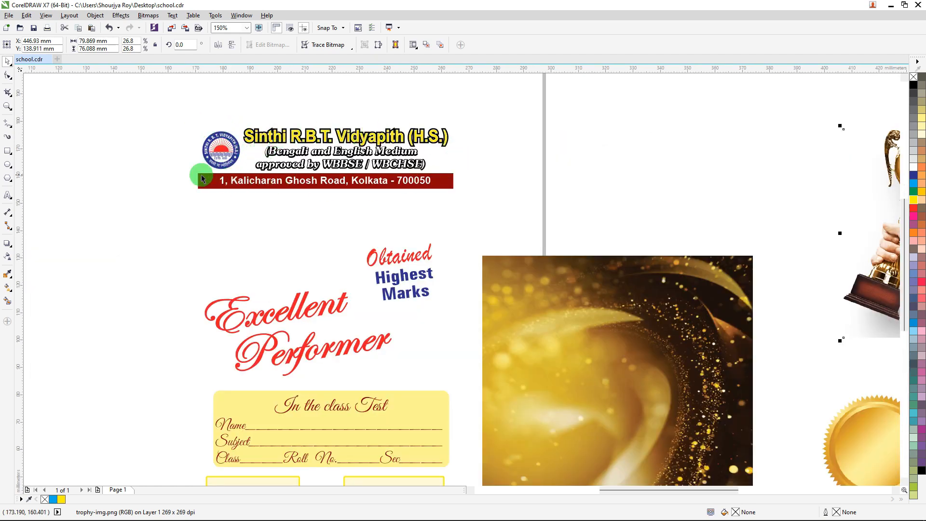
Inspect the school header and check the fonts of the "In the class Test" heading, the Name and Subject lines and the word "Excellent"
scroll(215, 180, up, 2)
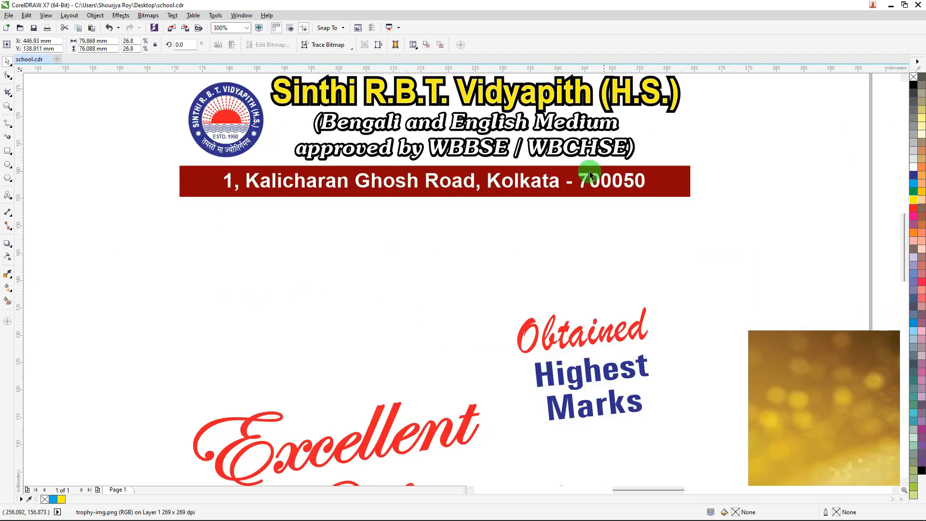
scroll(549, 188, down, 4)
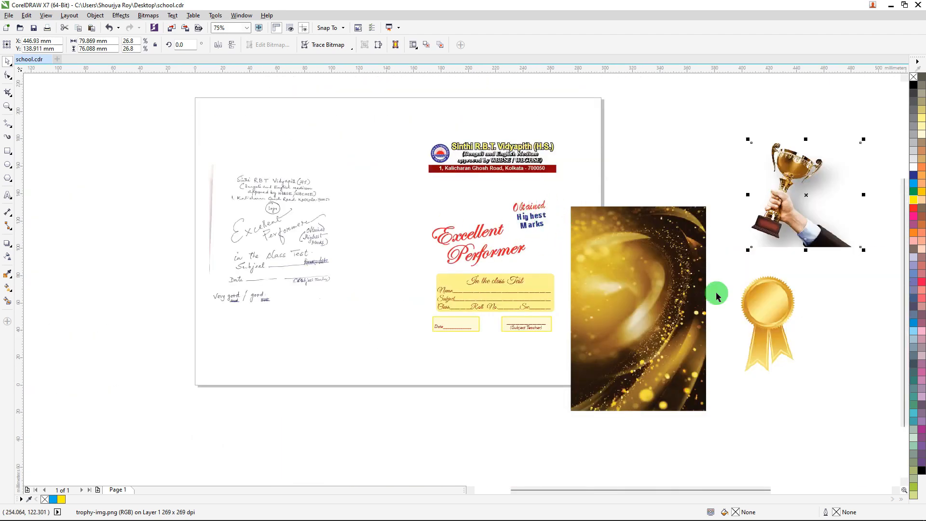
scroll(526, 289, up, 2)
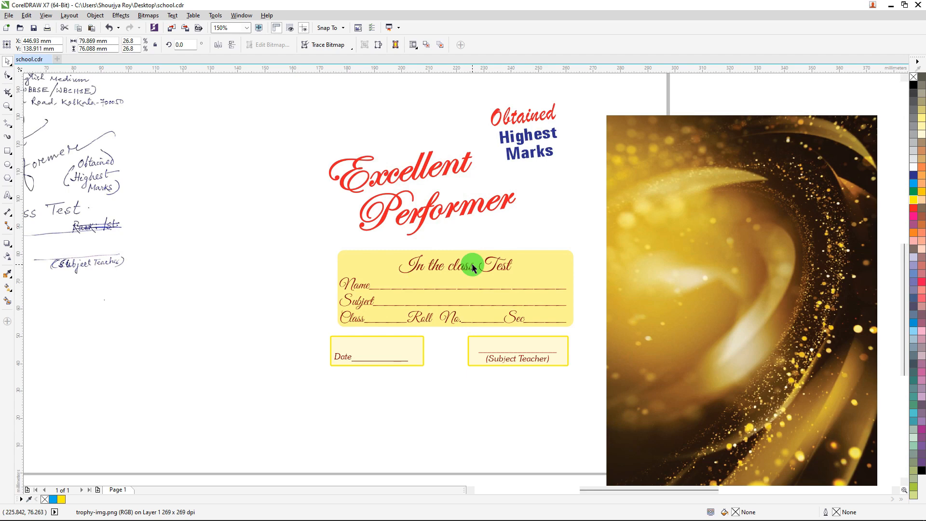
scroll(417, 270, up, 4)
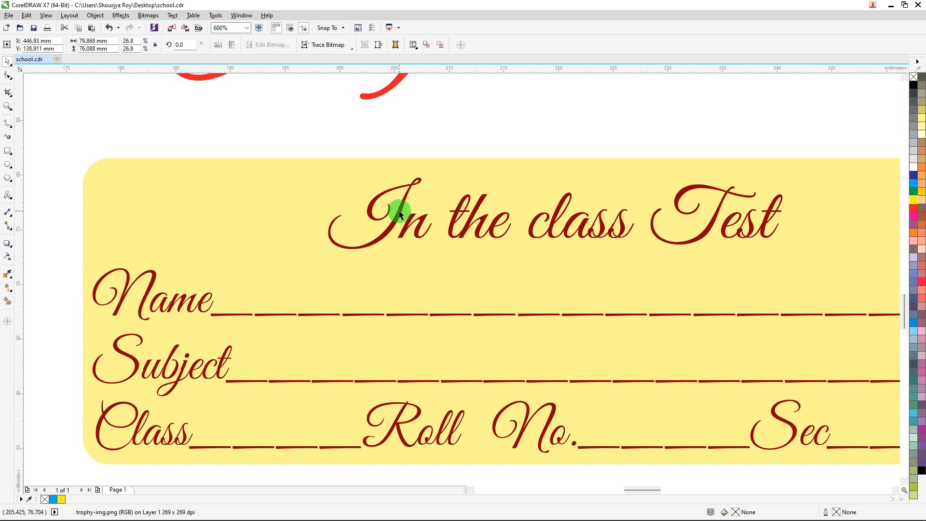
click(399, 210)
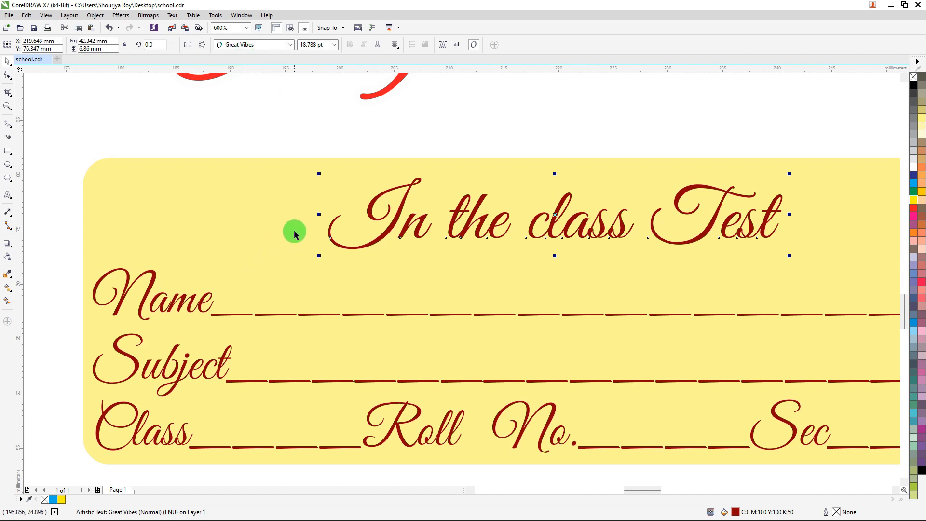
click(207, 300)
scroll(376, 240, down, 5)
scroll(381, 196, up, 4)
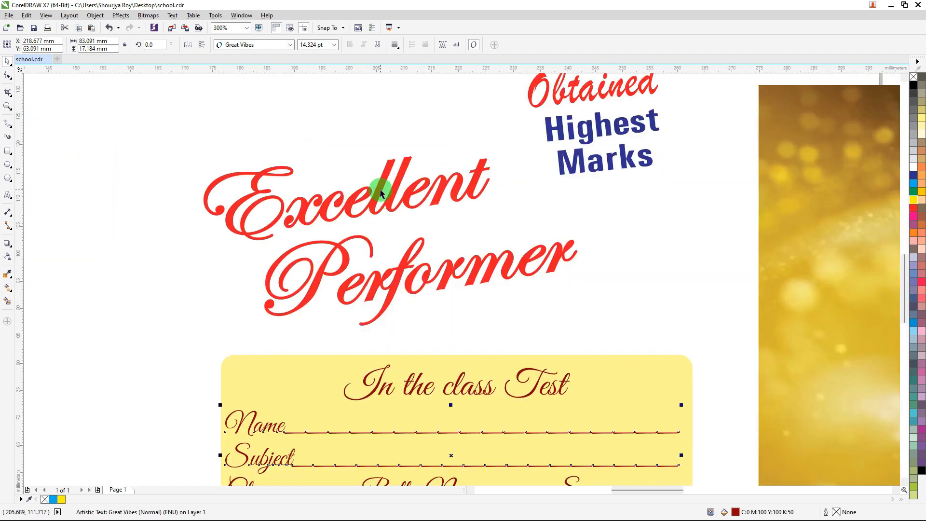
click(381, 193)
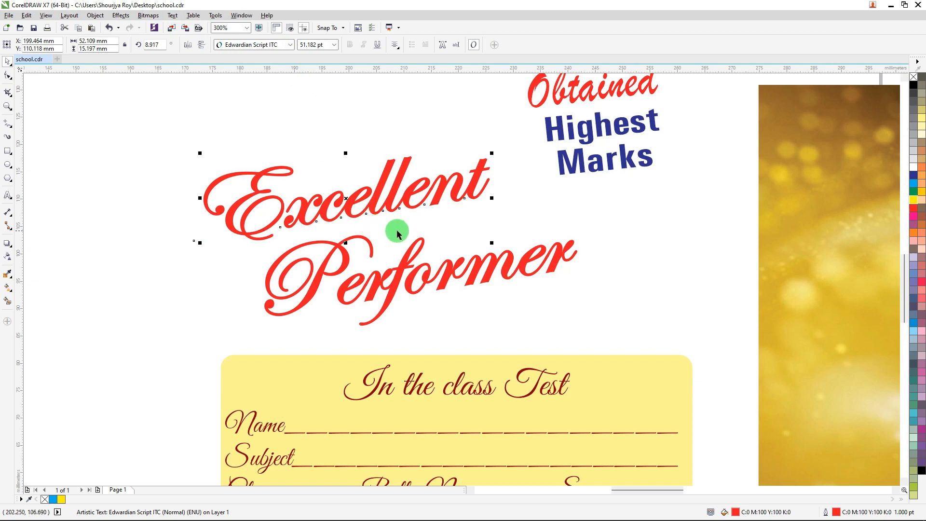
Review the school logo and header text, and compare the badge wording and layout of the Very Good and Good Performer certificates
scroll(397, 231, down, 3)
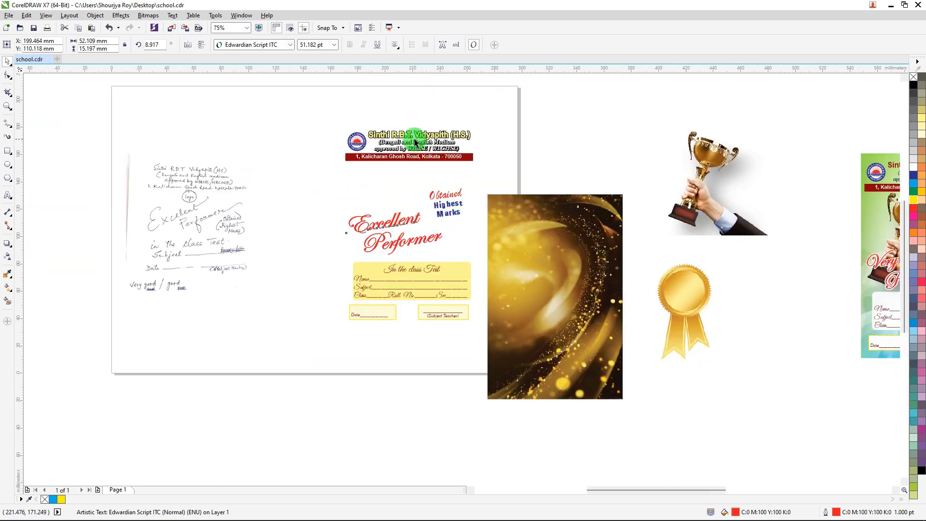
scroll(415, 142, up, 3)
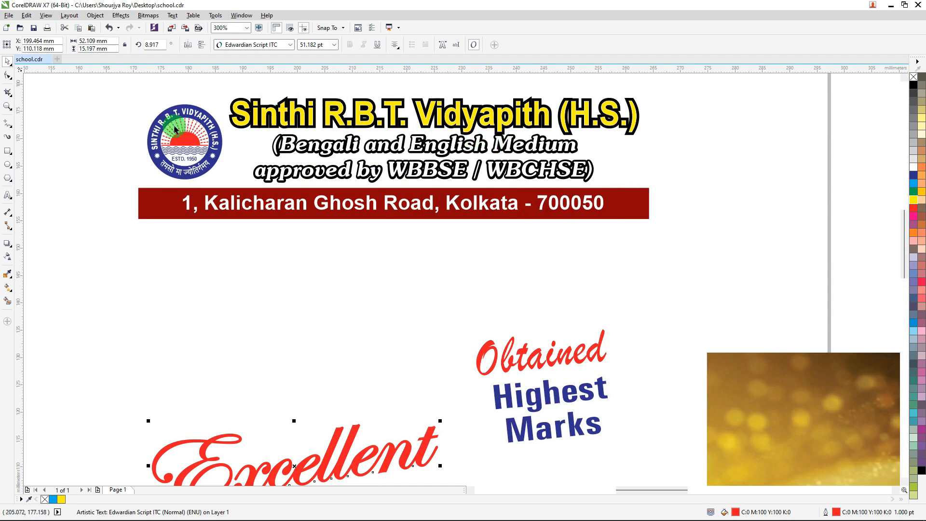
scroll(316, 172, down, 6)
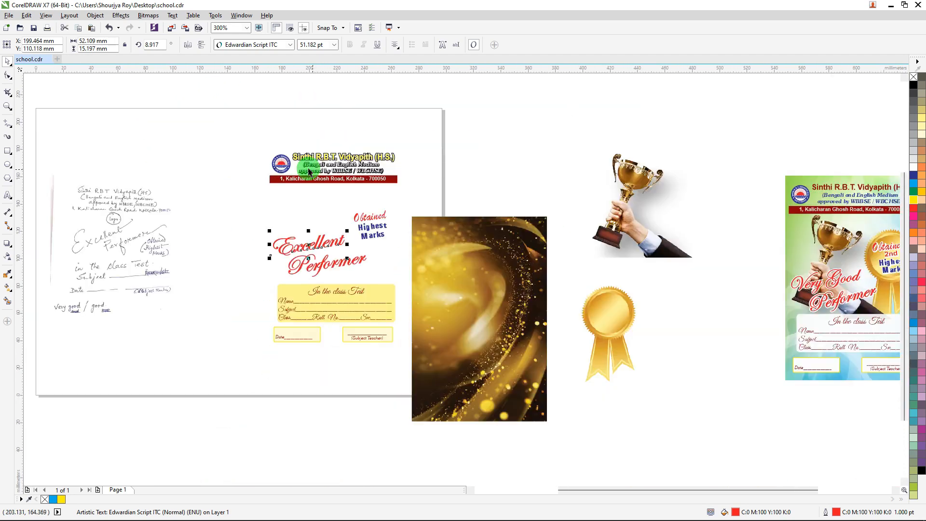
scroll(627, 225, up, 2)
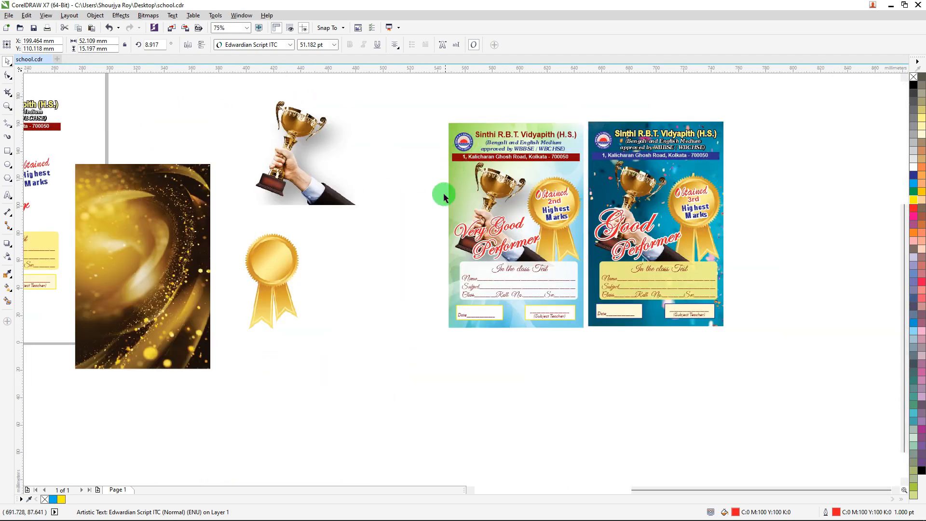
scroll(557, 209, up, 1)
scroll(560, 209, up, 2)
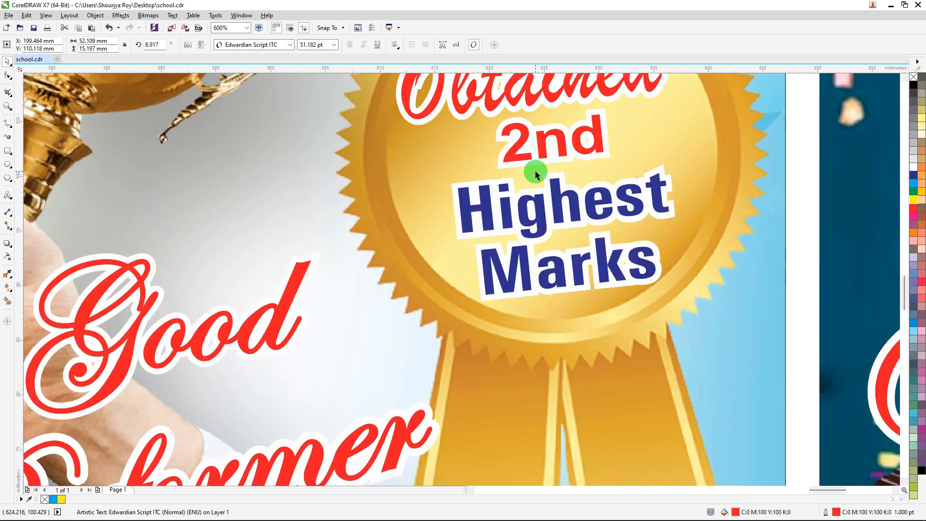
scroll(493, 176, down, 3)
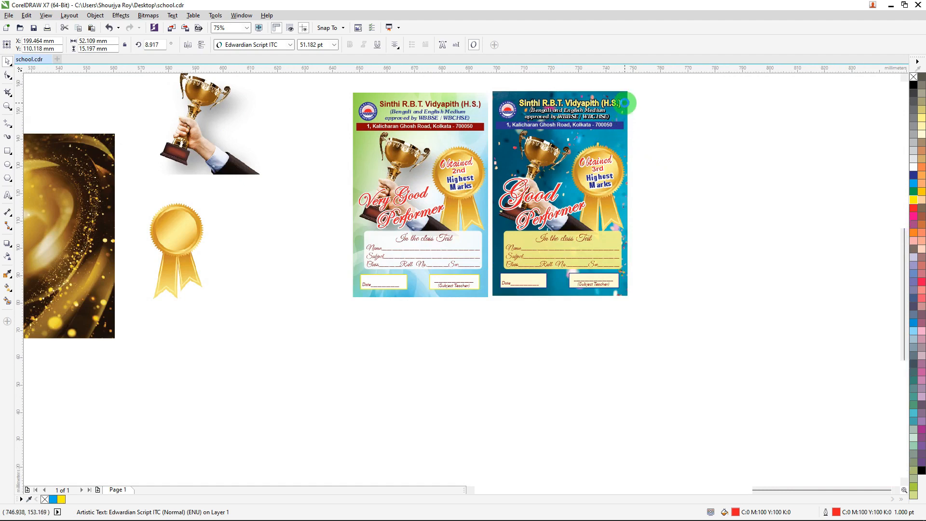
scroll(588, 147, up, 1)
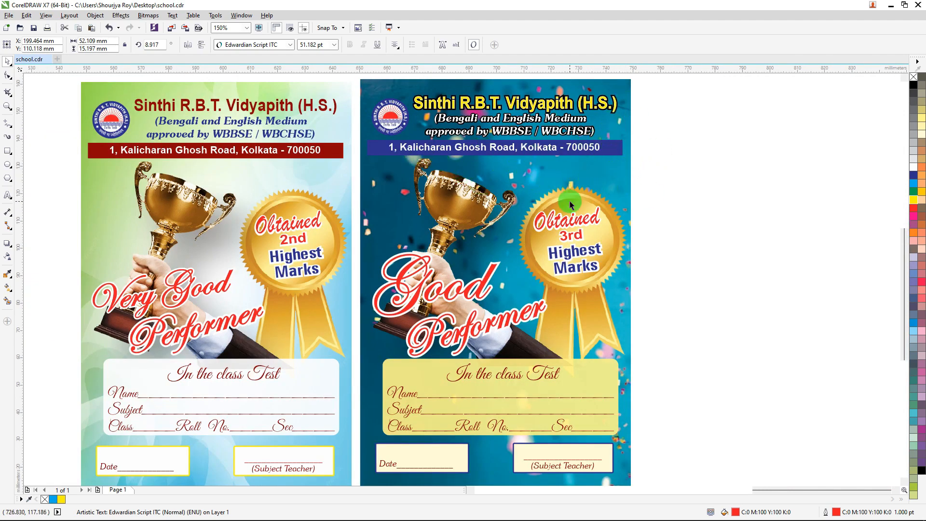
scroll(570, 204, down, 2)
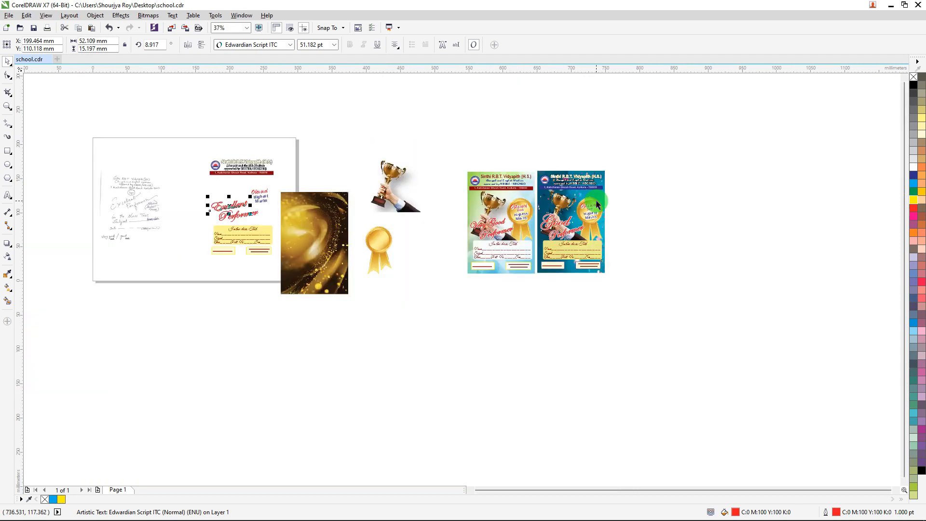